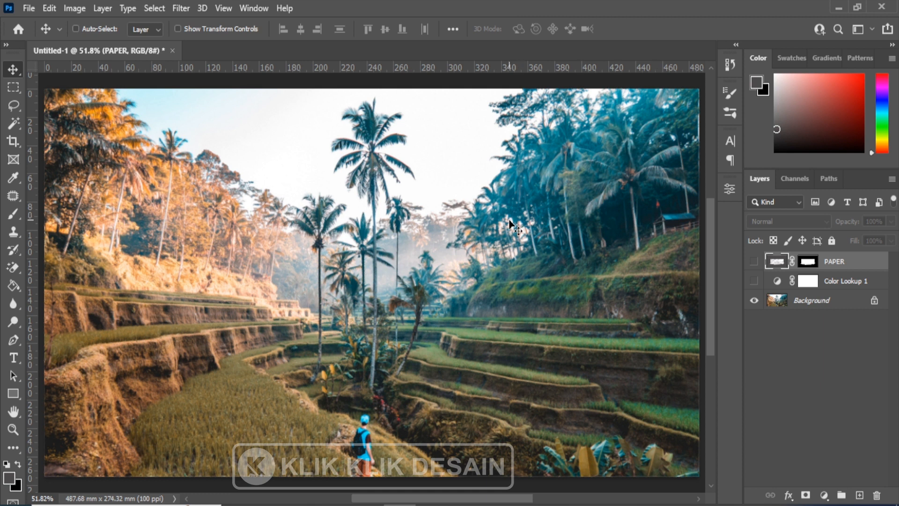
Show the Color Lookup 1 and PAPER layers, and add the text BALI on the crumpled paper.
click(754, 280)
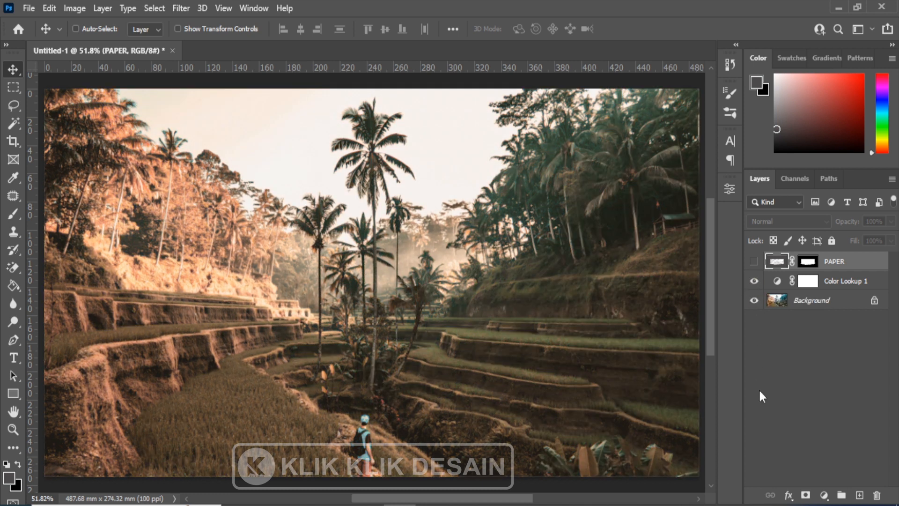
click(754, 261)
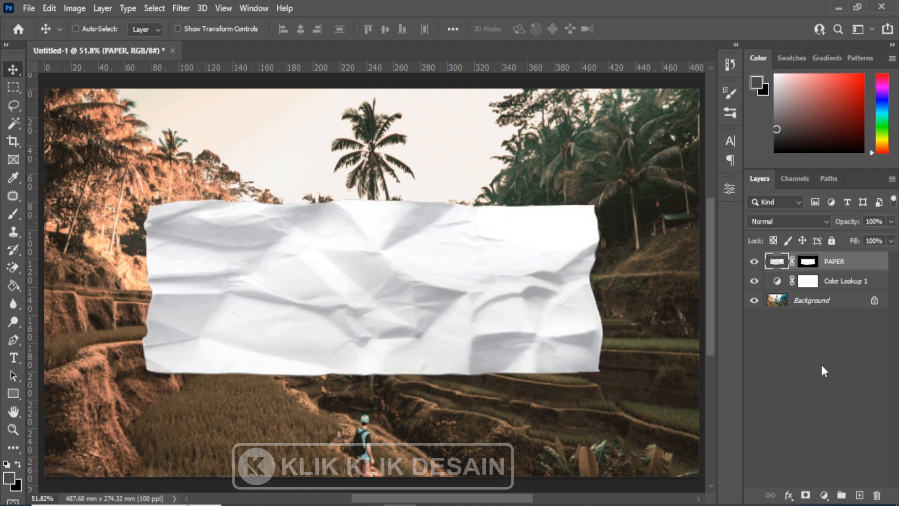
click(13, 358)
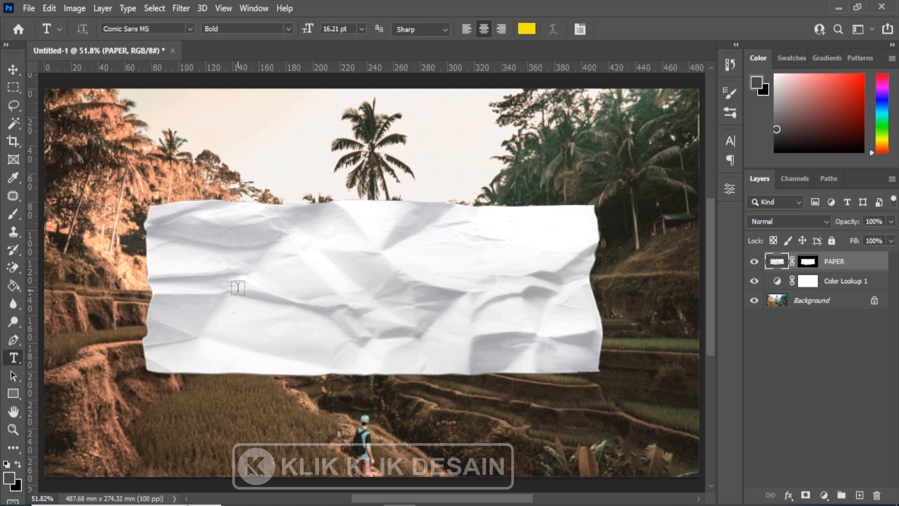
click(237, 288)
text(I )
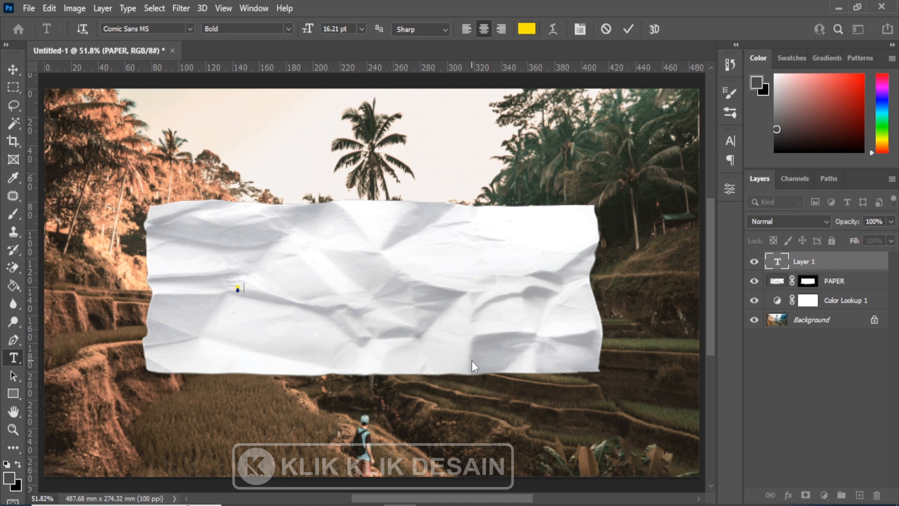
text(LI)
Format the BALI text in Arial with the Black style and the colour 000000.
key(ctrl+a)
click(181, 29)
click(189, 29)
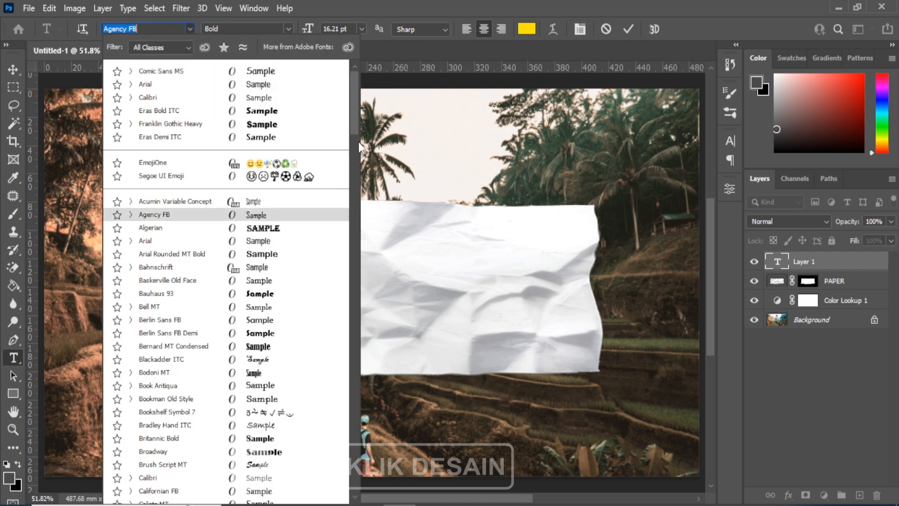
click(252, 240)
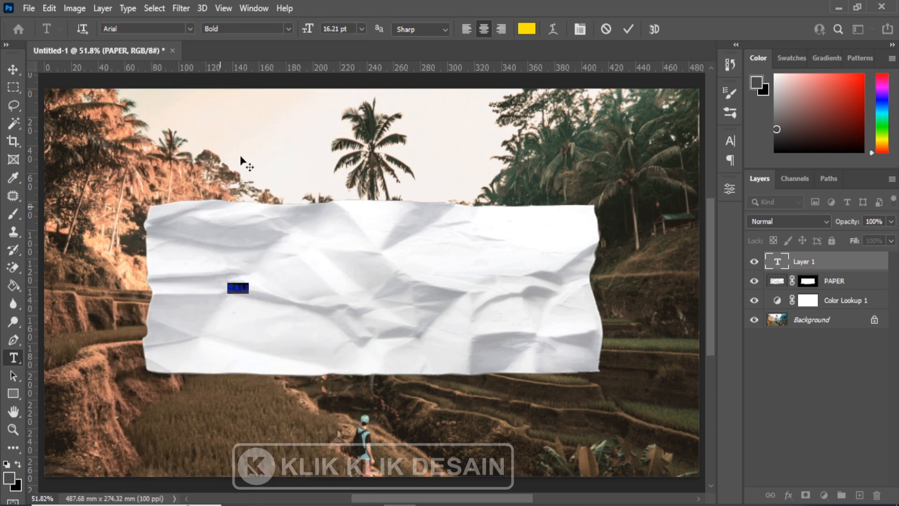
click(288, 28)
click(253, 132)
click(526, 29)
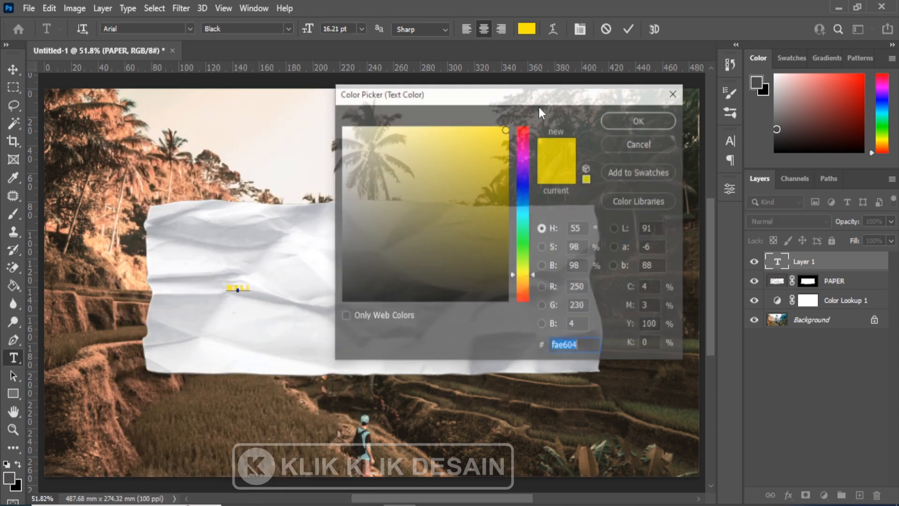
text(000000)
click(640, 120)
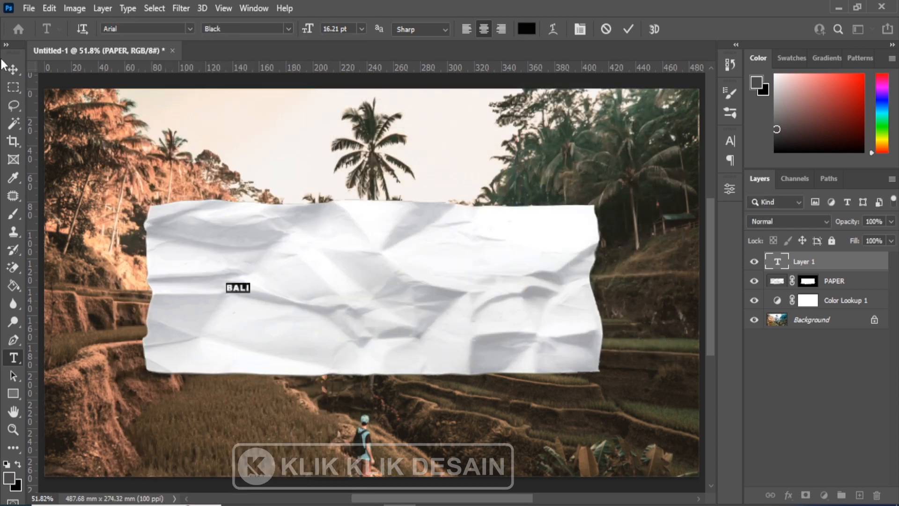
Scale the BALI text up to about 1636% and centre it on the paper.
click(13, 69)
key(ctrl+t)
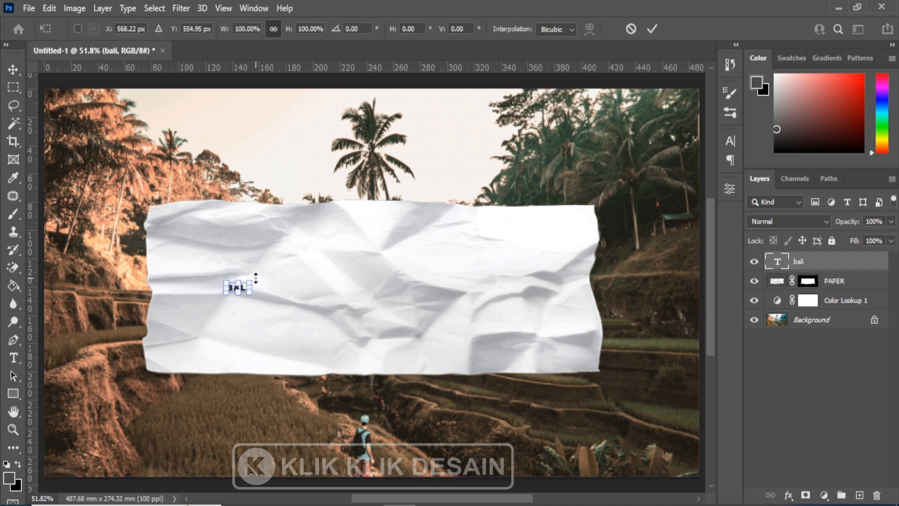
drag(252, 278, 431, 207)
drag(394, 271, 503, 287)
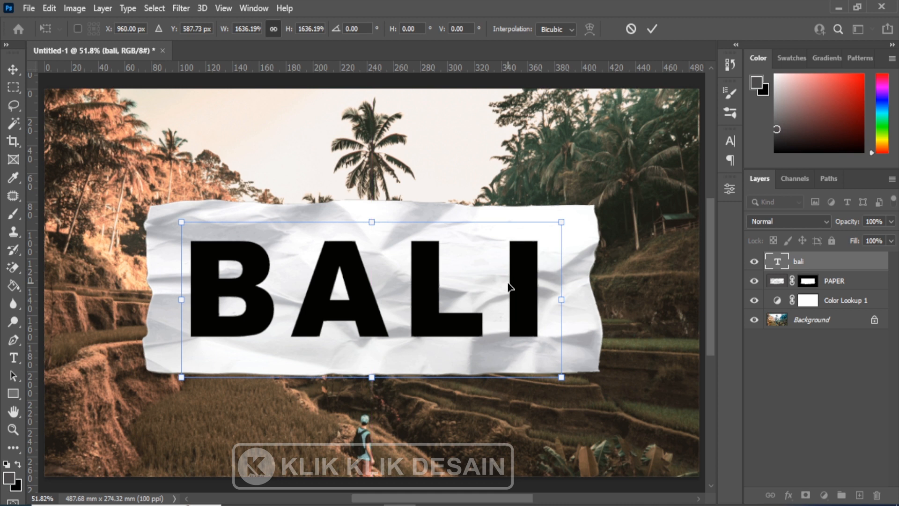
key(Return)
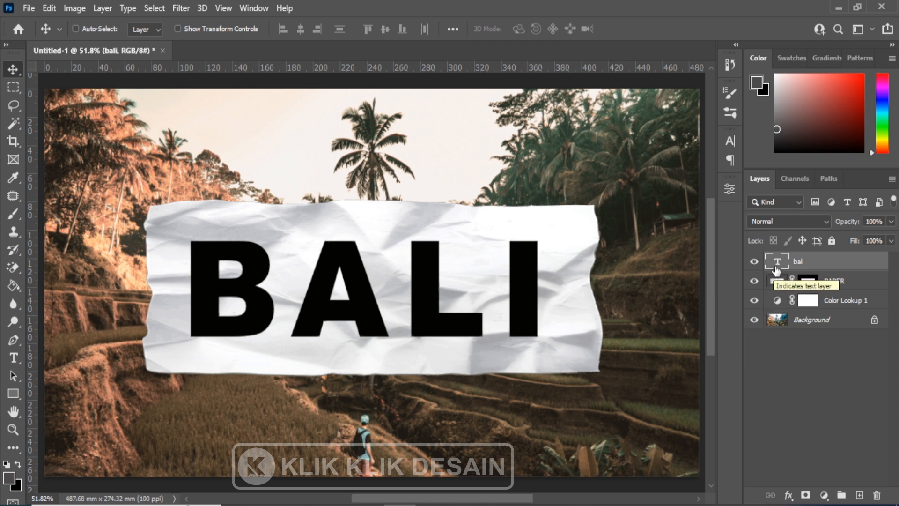
Load the BALI letter shapes as a selection and hide the text layer.
key(ctrl)
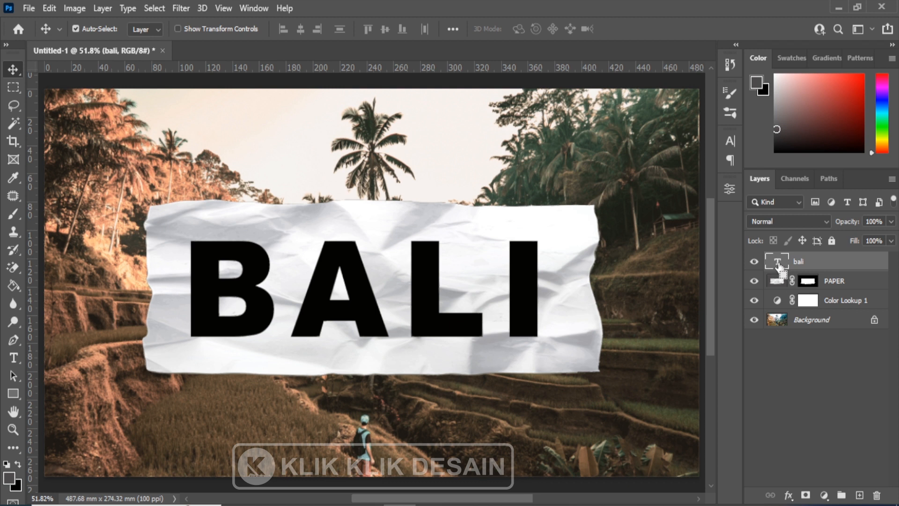
ctrl+click(780, 267)
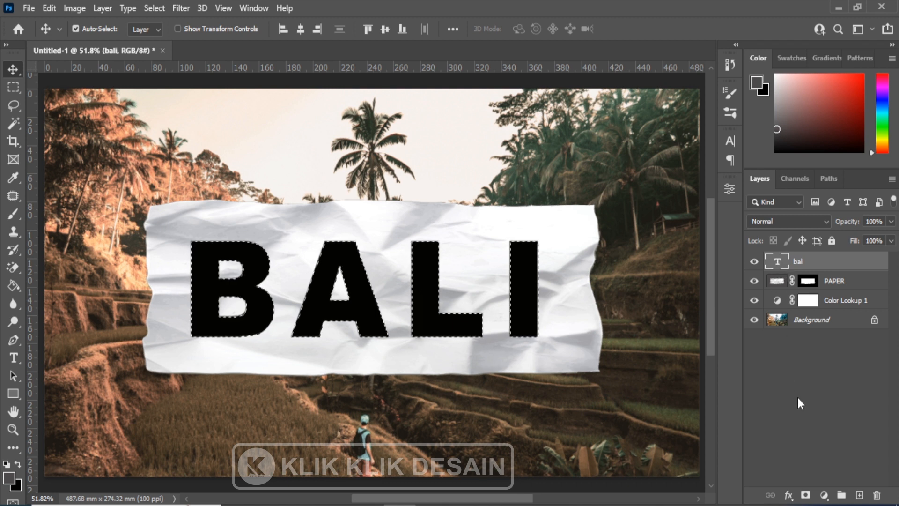
click(755, 263)
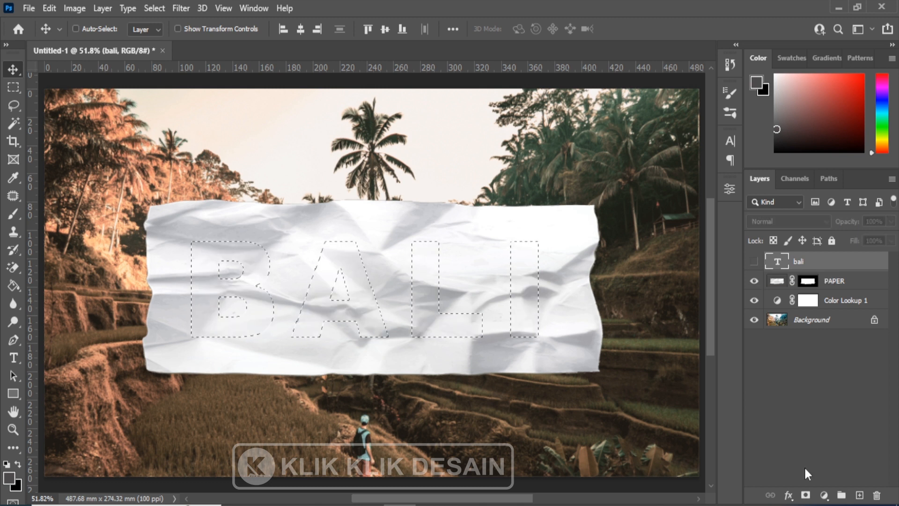
Paint the selected letters black on the PAPER layer mask with a size 500 brush, and deselect.
click(808, 281)
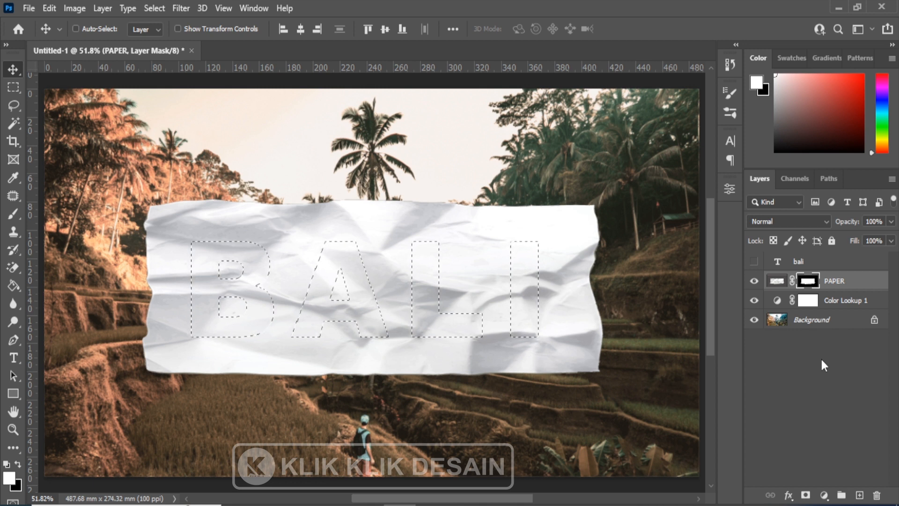
click(18, 462)
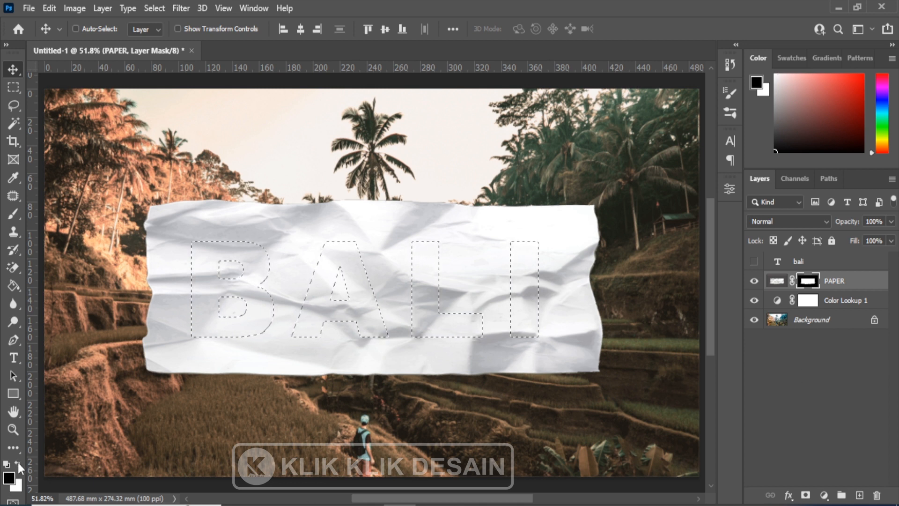
click(14, 216)
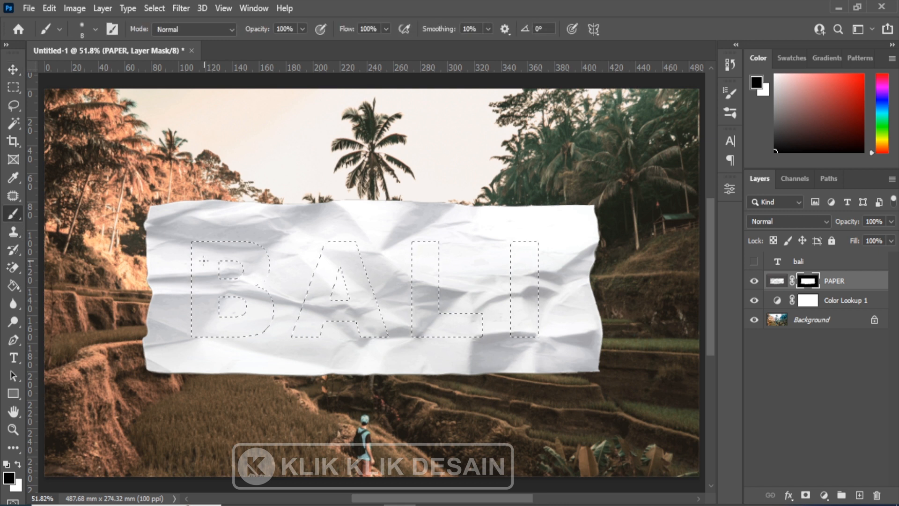
key(bracketright)
key(bracketright)
key(bracketright)
key(bracketright)
key(bracketright)
key(bracketright)
key(bracketright)
key(bracketright)
key(bracketright)
key(bracketright)
key(bracketright)
key(bracketright)
key(bracketright)
key(bracketright)
key(bracketright)
key(bracketright)
key(bracketright)
key(bracketright)
mouse_move(204, 254)
mouse_down()
mouse_move(442, 268)
mouse_move(128, 338)
mouse_up()
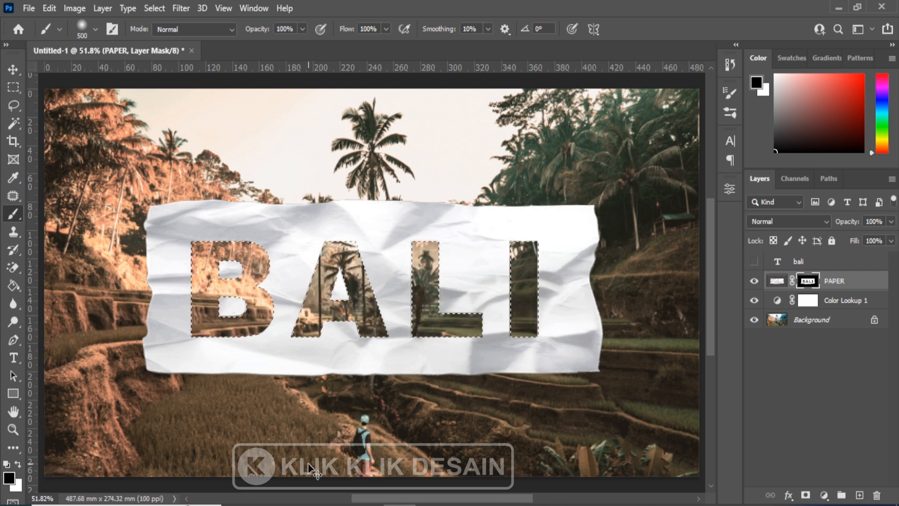
key(ctrl+d)
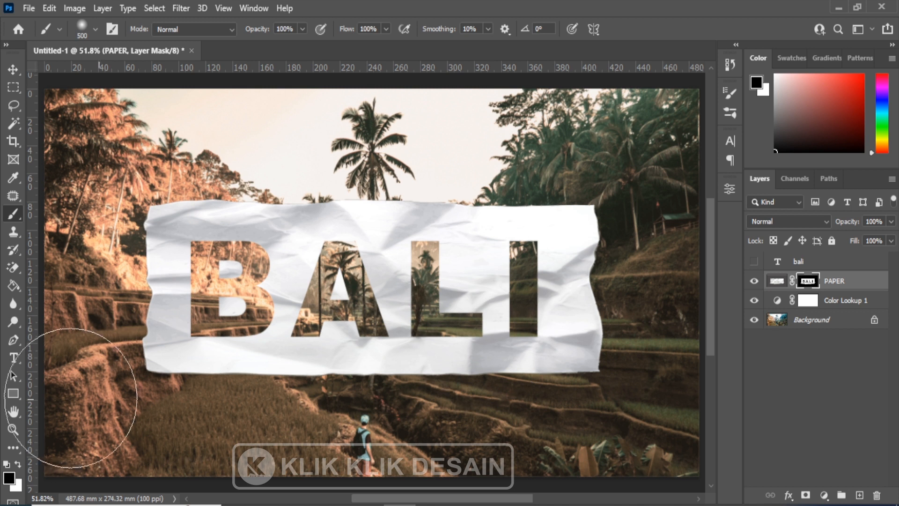
Show the bali text layer again and replace its text with PALU.
drag(13, 358, 35, 363)
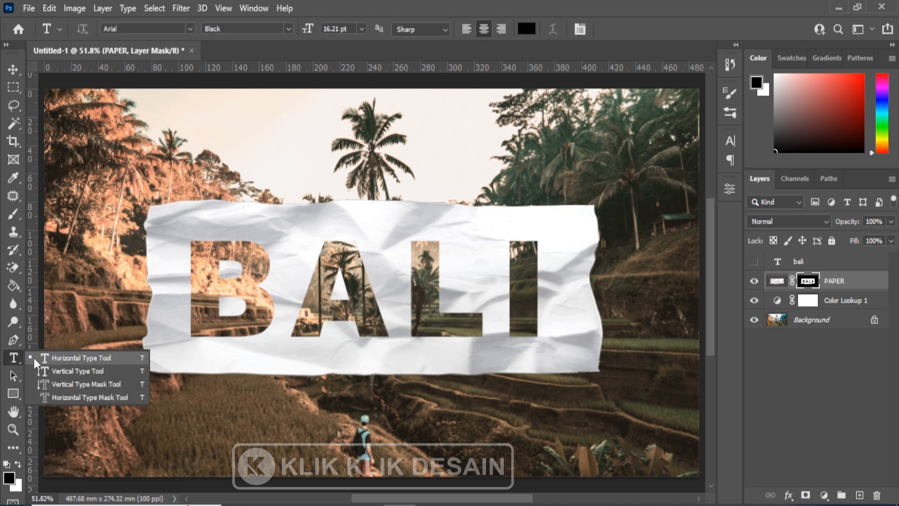
click(63, 359)
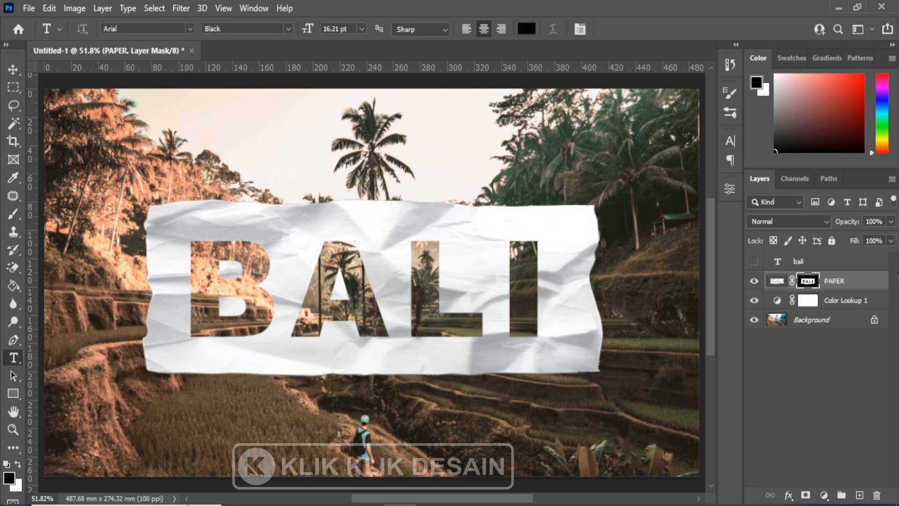
click(754, 265)
click(803, 263)
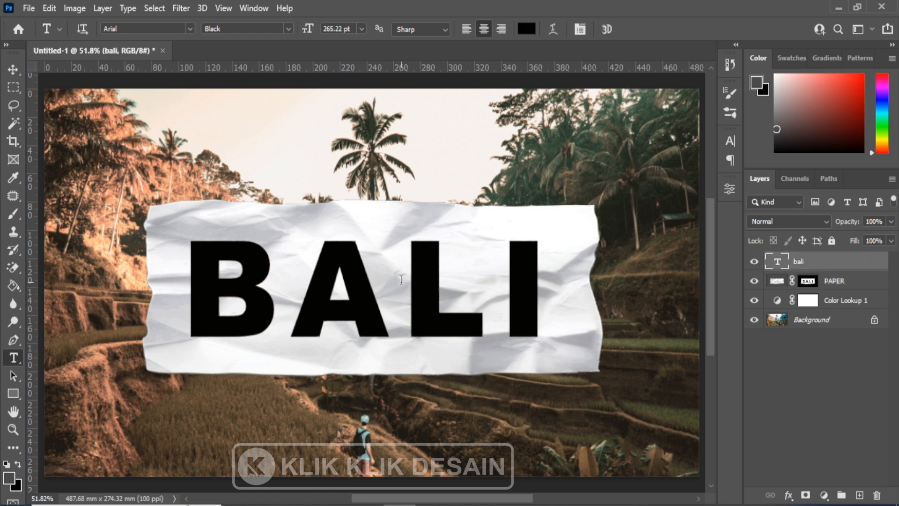
click(408, 280)
key(ctrl+a)
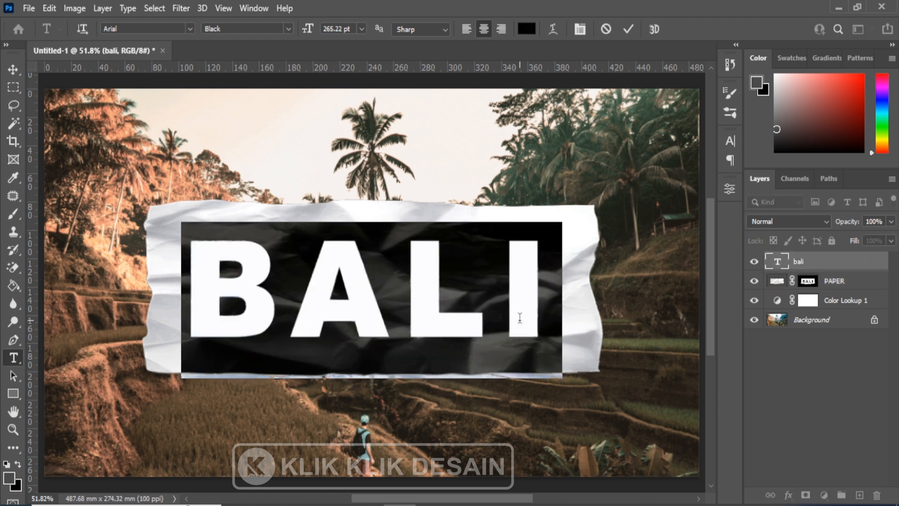
text(PALU)
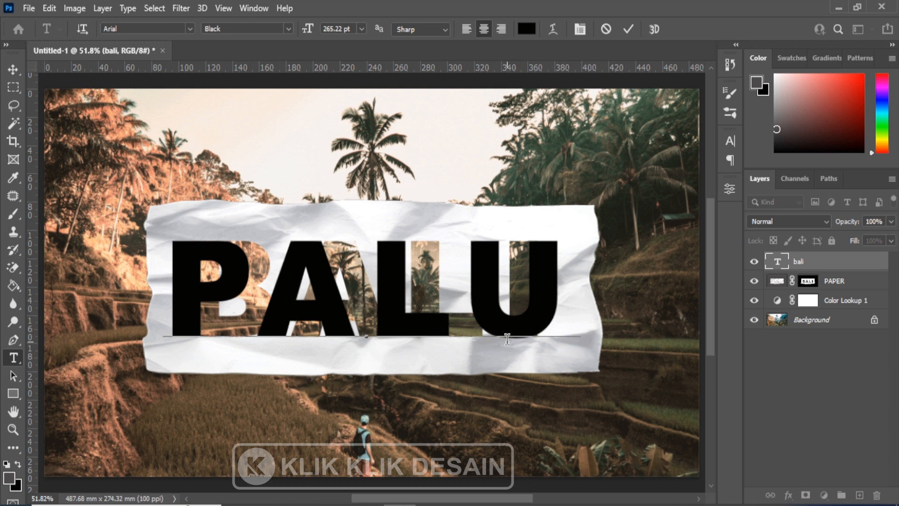
click(13, 71)
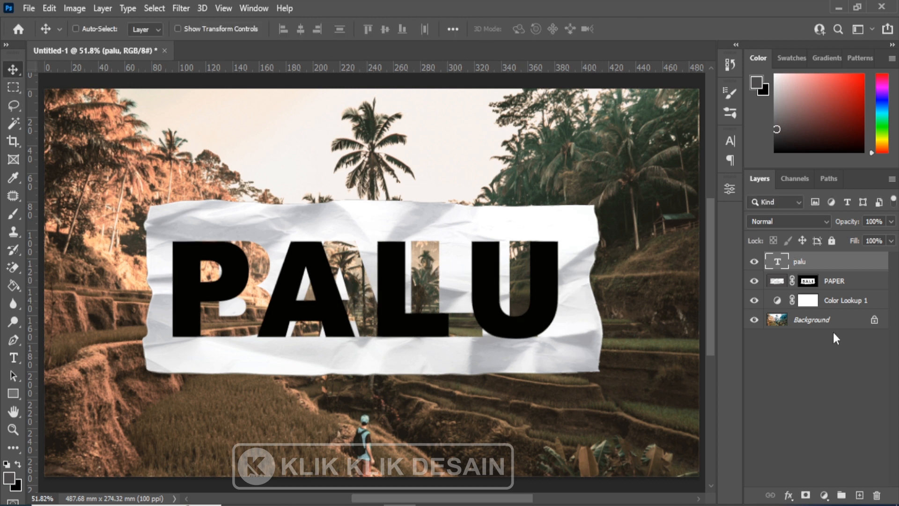
Undo the PALU edit and the mask cutout, and show the BALI text with no active selection.
click(754, 261)
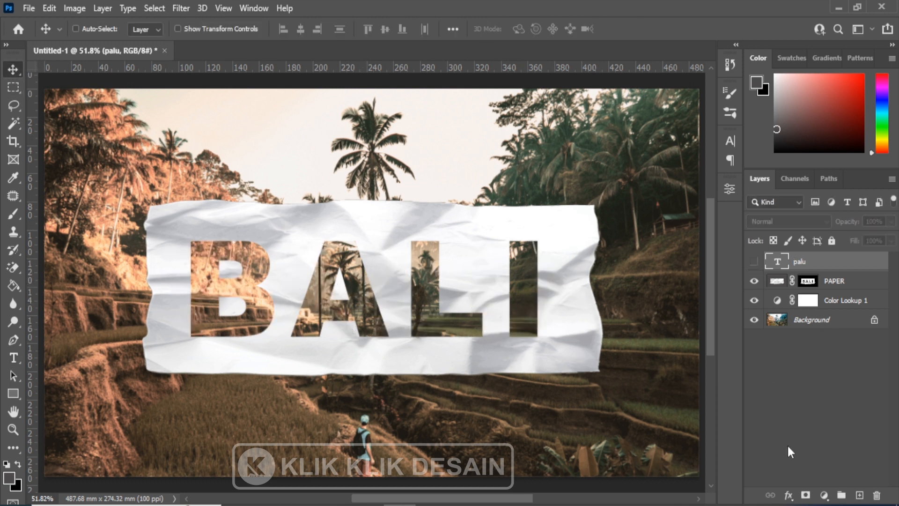
click(754, 262)
click(754, 261)
click(755, 261)
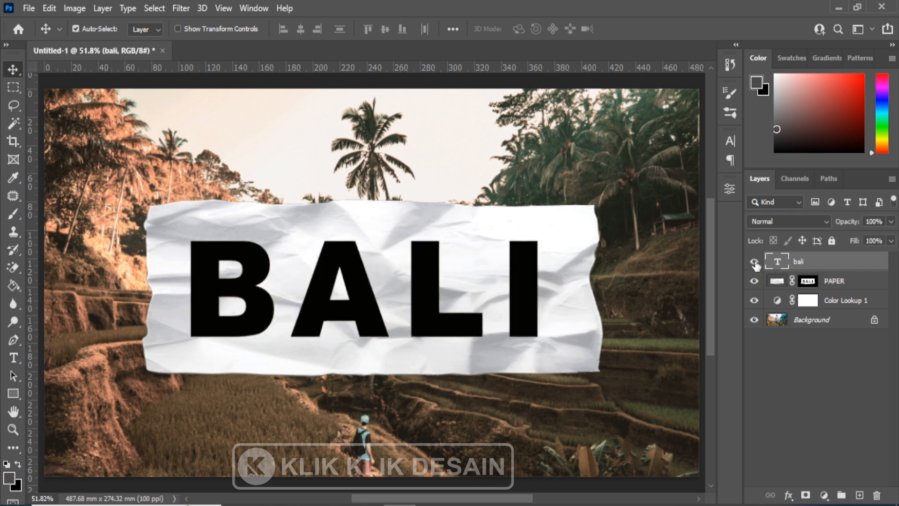
click(754, 261)
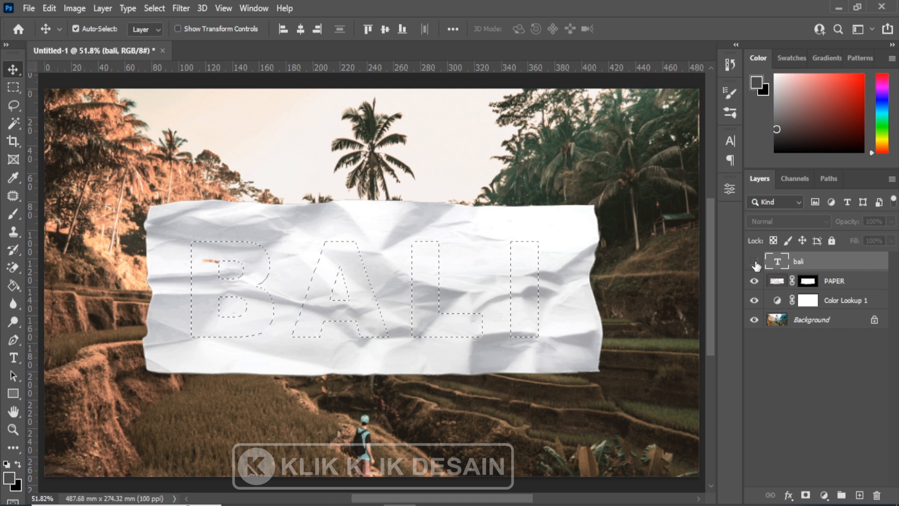
click(754, 262)
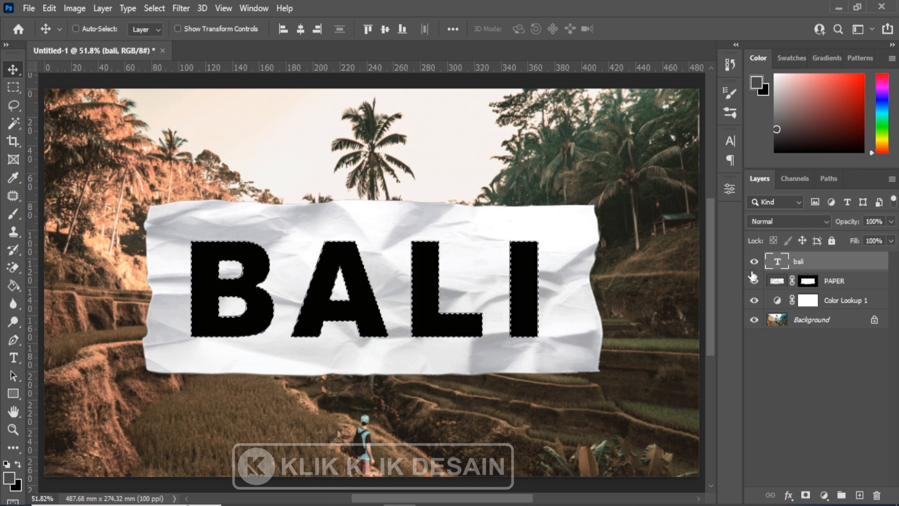
key(ctrl+d)
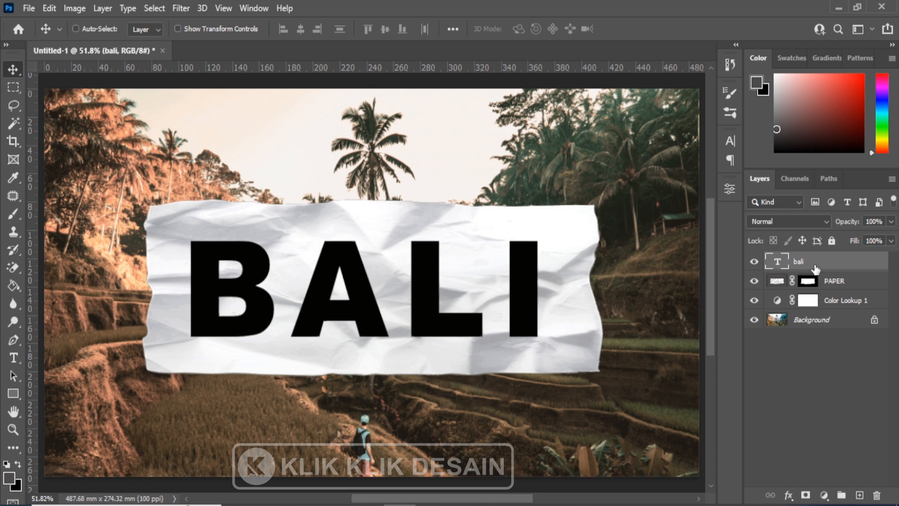
Set the bali text layer's blending options to Shallow knockout and 0% fill opacity.
double_click(853, 267)
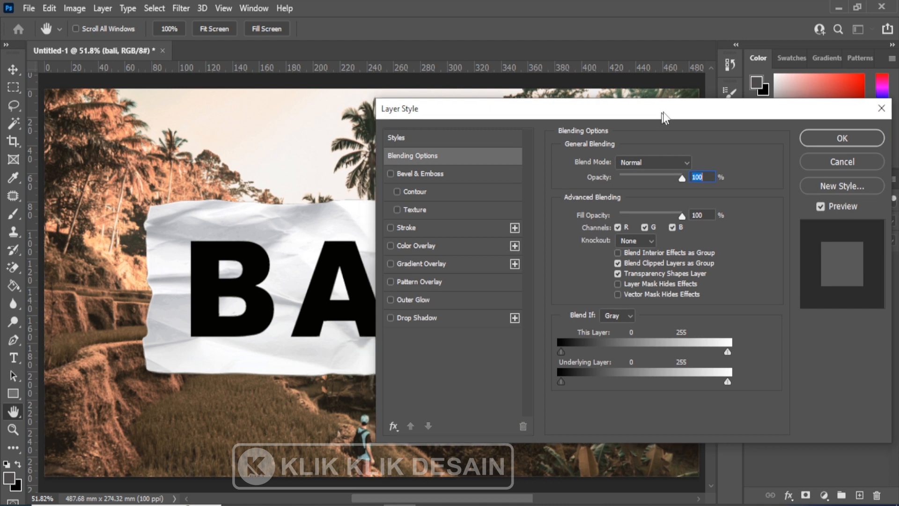
drag(653, 115, 699, 76)
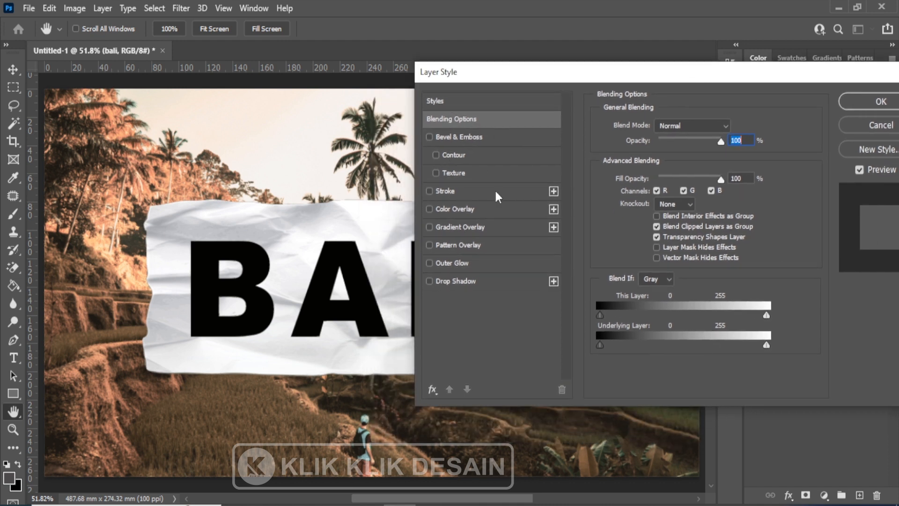
click(682, 204)
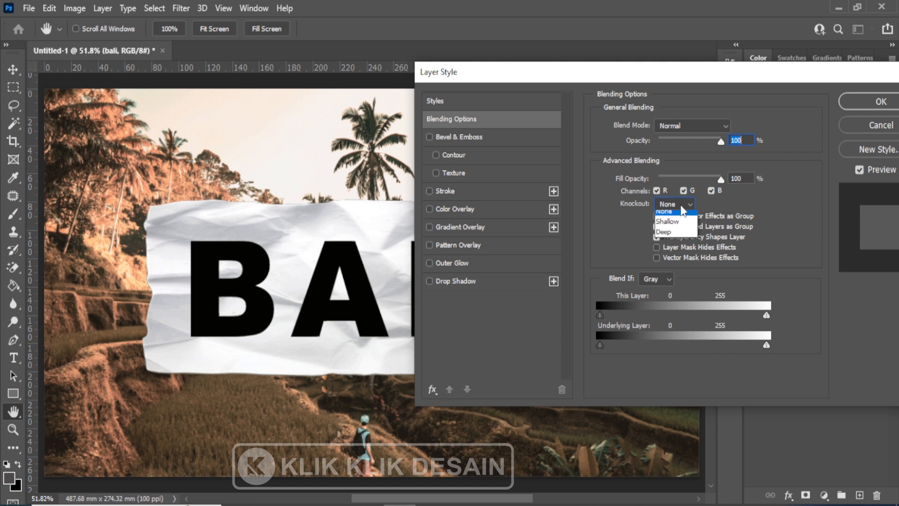
click(687, 230)
drag(635, 75, 708, 85)
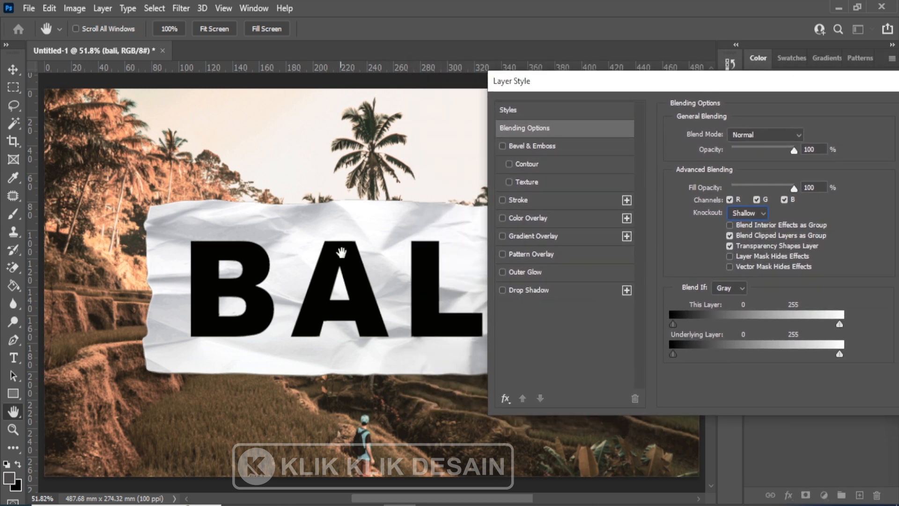
drag(794, 192, 727, 189)
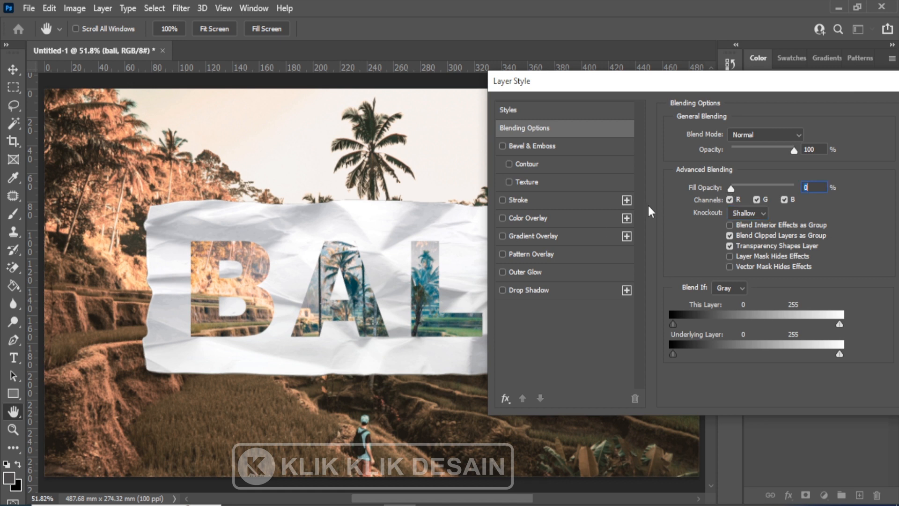
drag(768, 89, 621, 91)
click(807, 114)
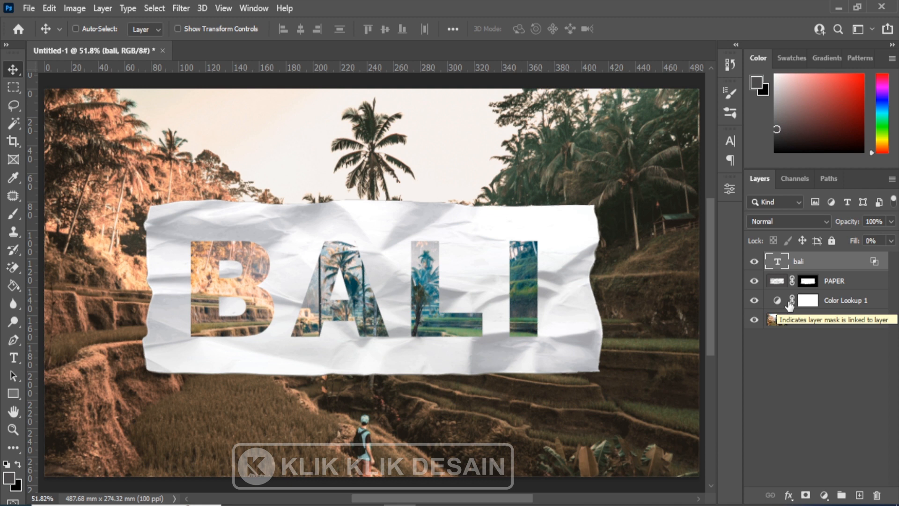
Select the bali and PAPER layers together and move them around over the photo, ending slightly down and left of the original position.
key(ctrl)
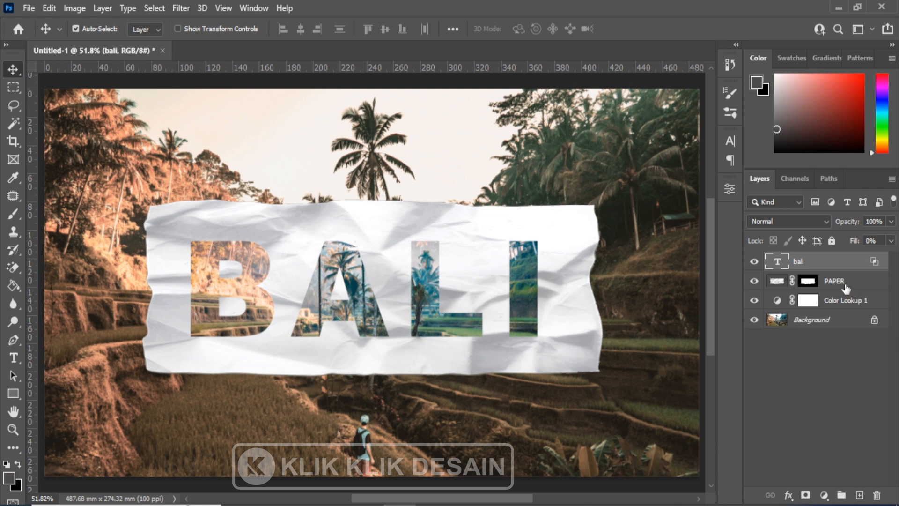
ctrl+click(845, 284)
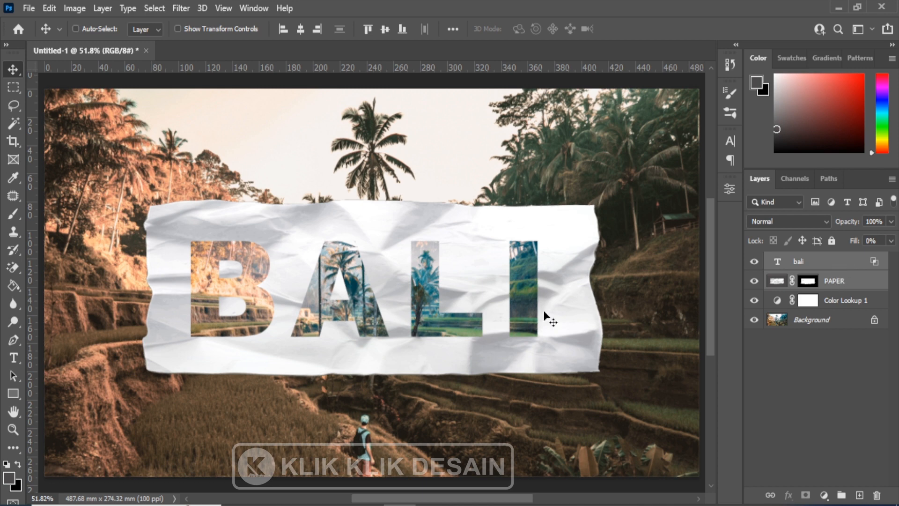
drag(398, 313, 511, 259)
drag(382, 203, 401, 322)
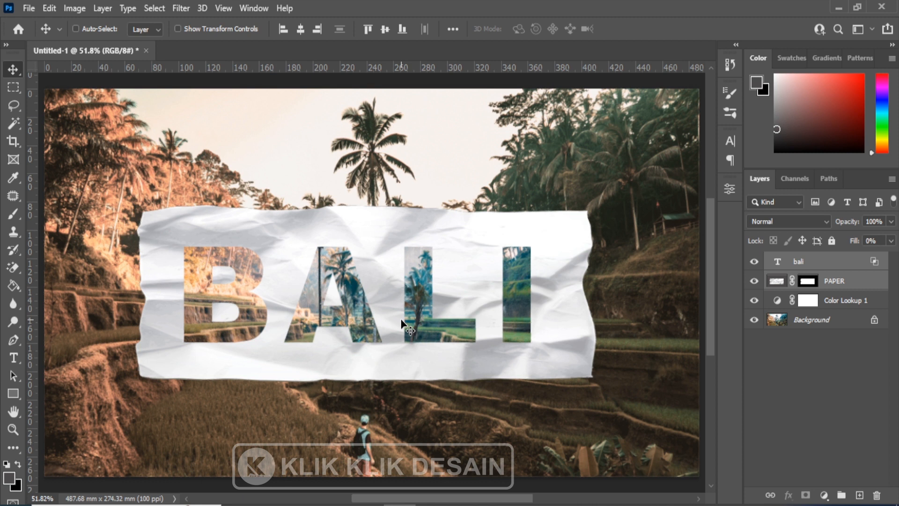
Replace the text of the bali knockout layer with PALU and commit the edit.
click(840, 267)
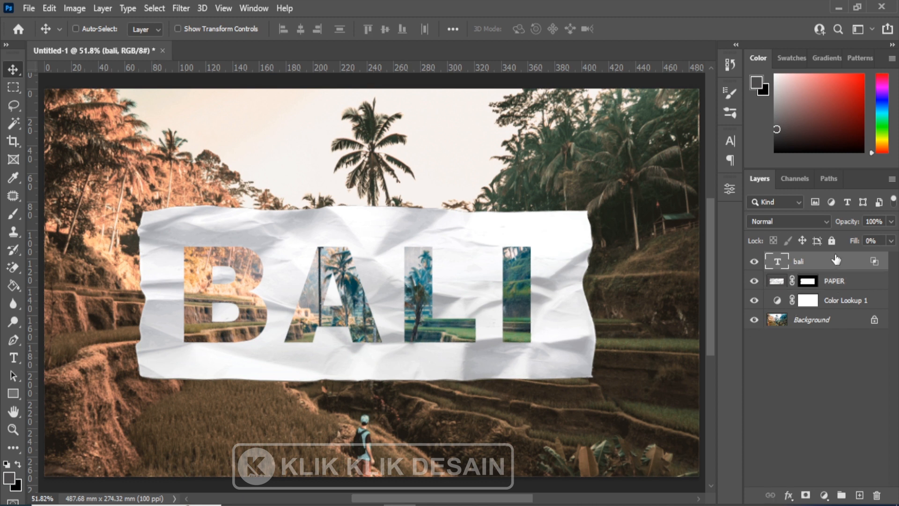
click(13, 359)
click(63, 356)
click(280, 282)
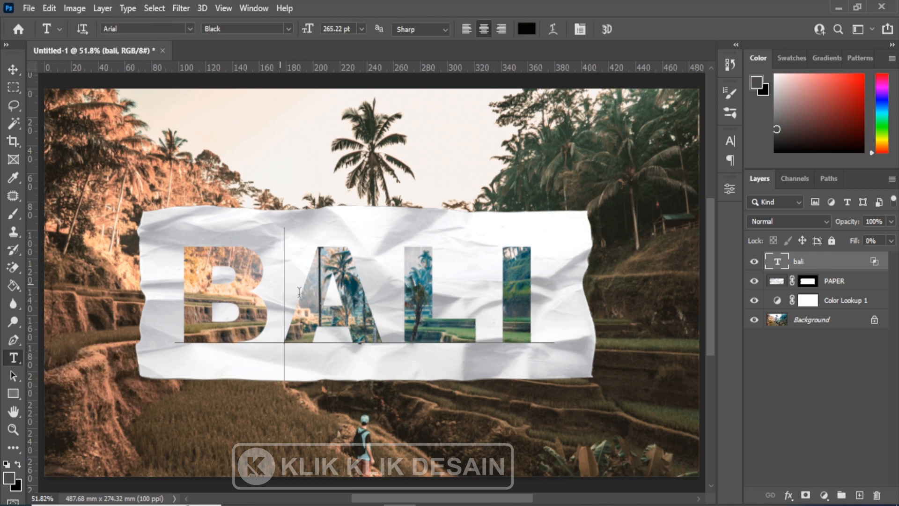
key(ctrl+a)
text(PA)
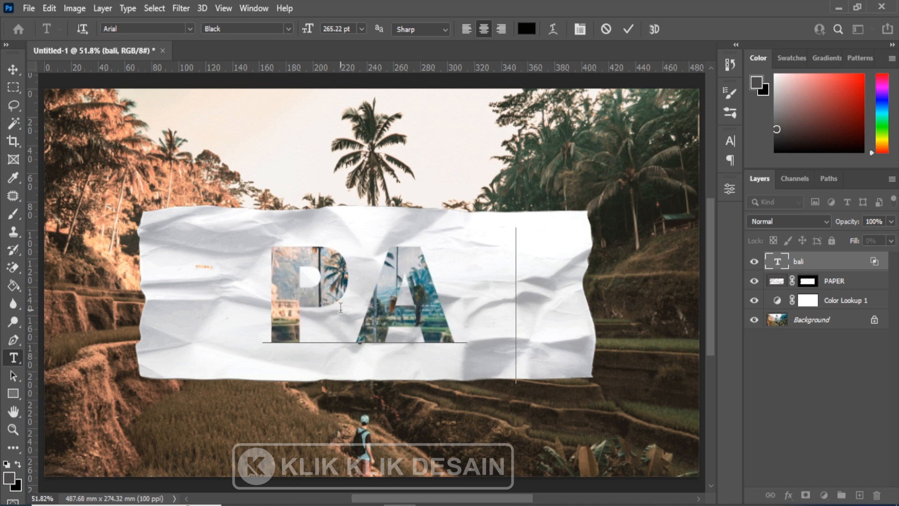
text(LU)
click(14, 70)
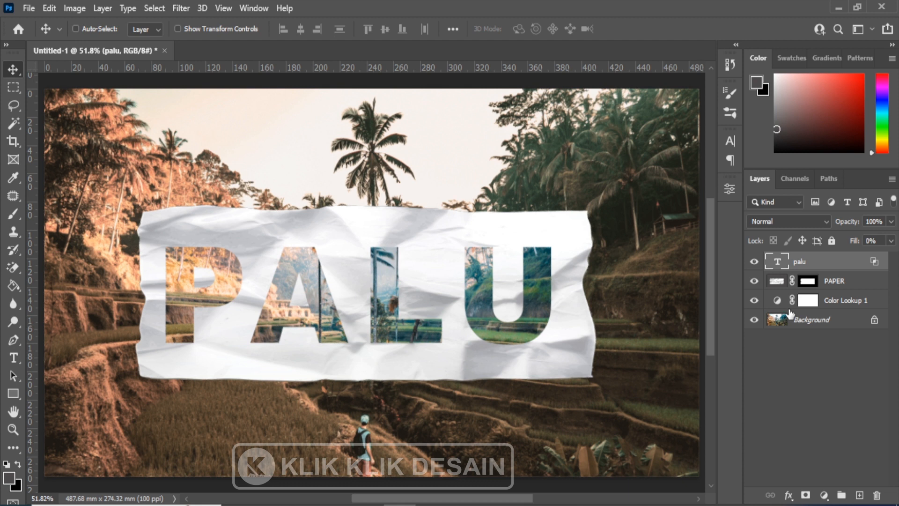
Replace the PALU knockout text with BATAM.
key(t)
click(461, 303)
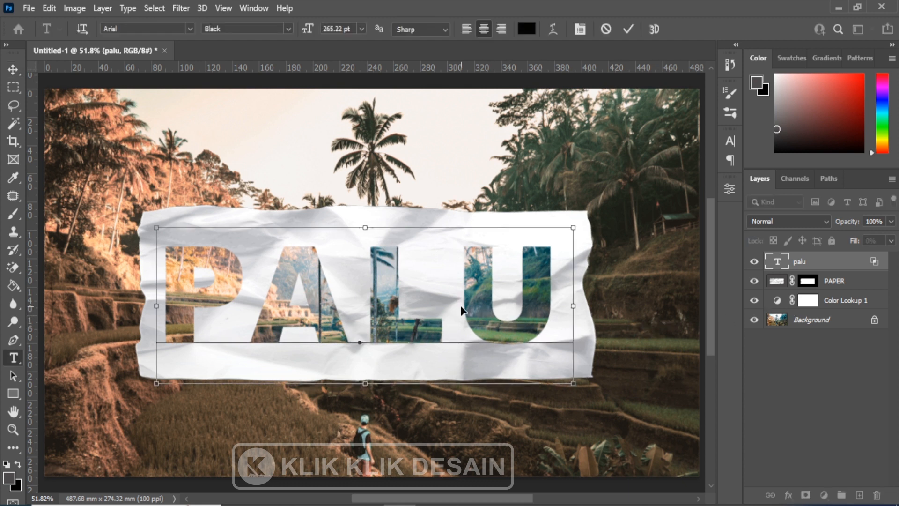
key(ctrl+a)
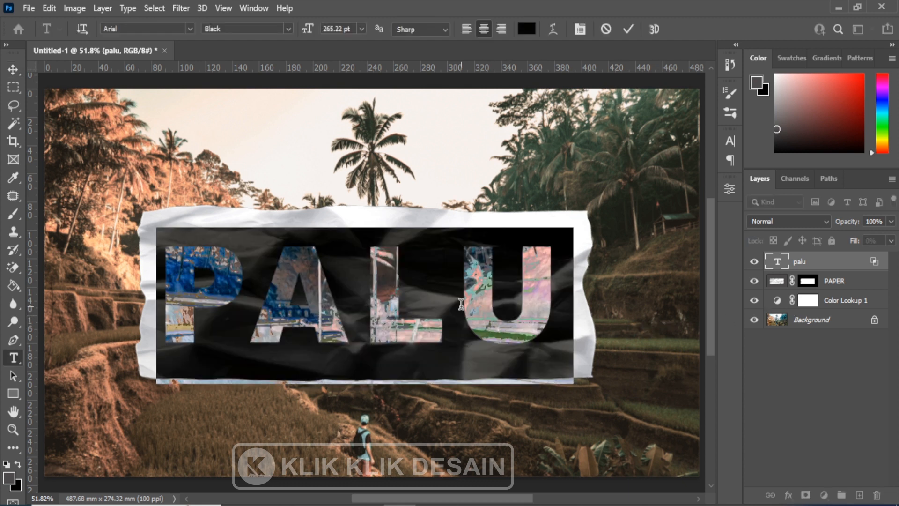
text(BATAM)
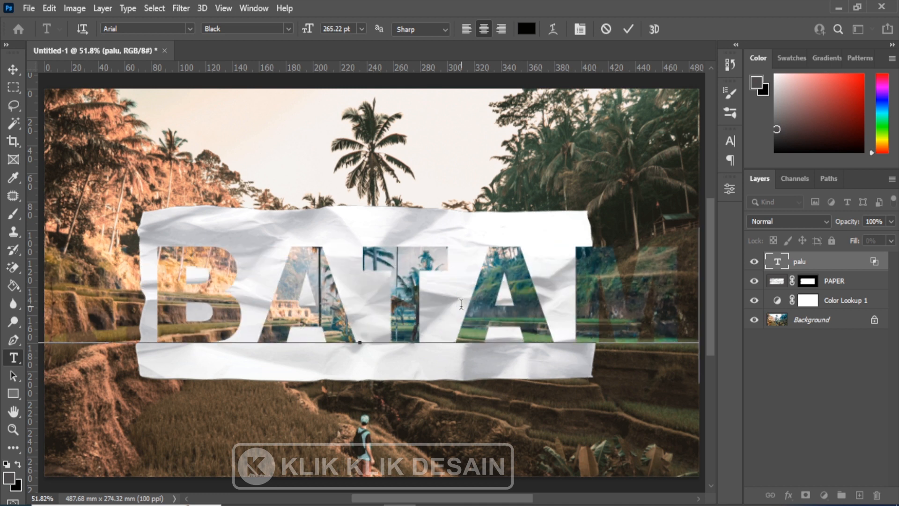
Scale the BATAM text down and fit it within the torn paper.
click(13, 69)
key(ctrl+t)
drag(675, 305, 574, 317)
key(Return)
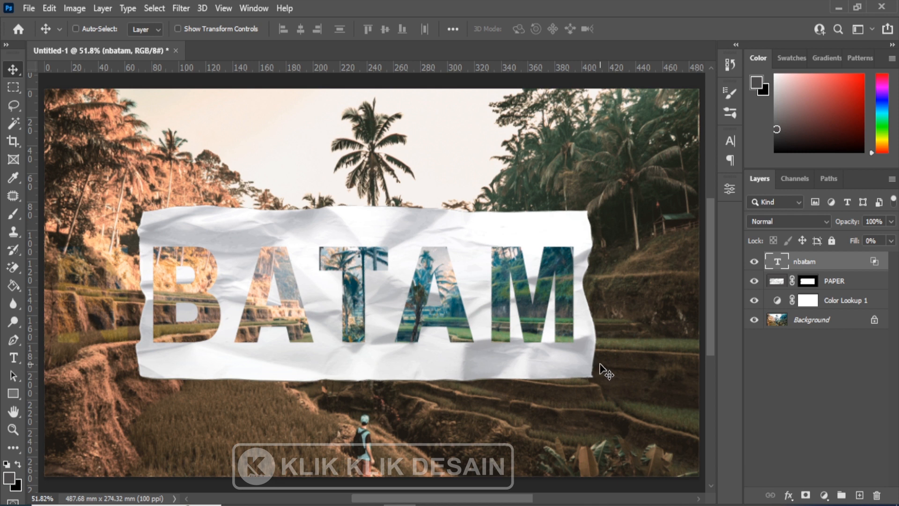
Hide the BATAM text layer and add a new text layer reading LOVE on the paper.
click(754, 262)
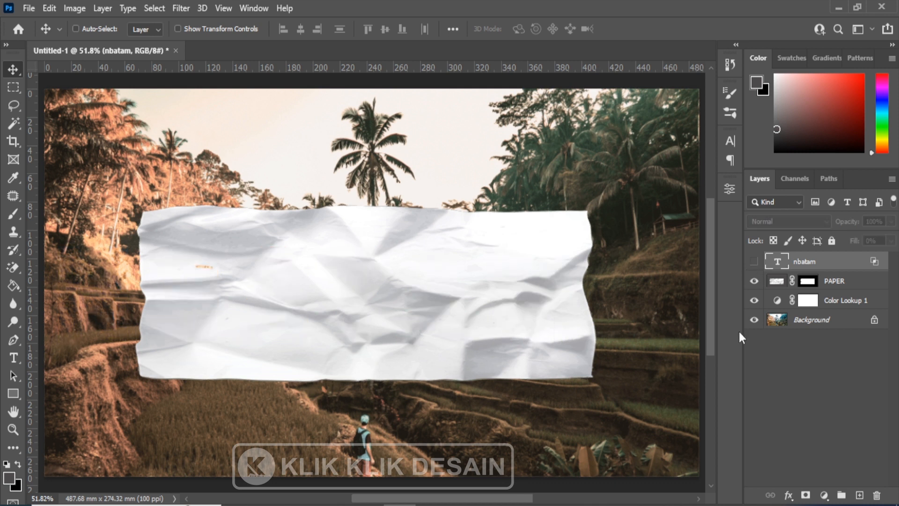
click(13, 358)
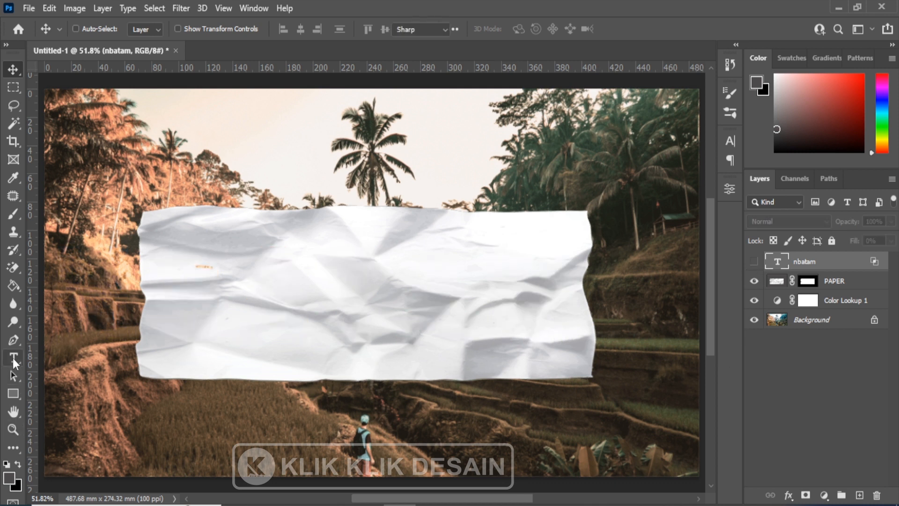
click(258, 276)
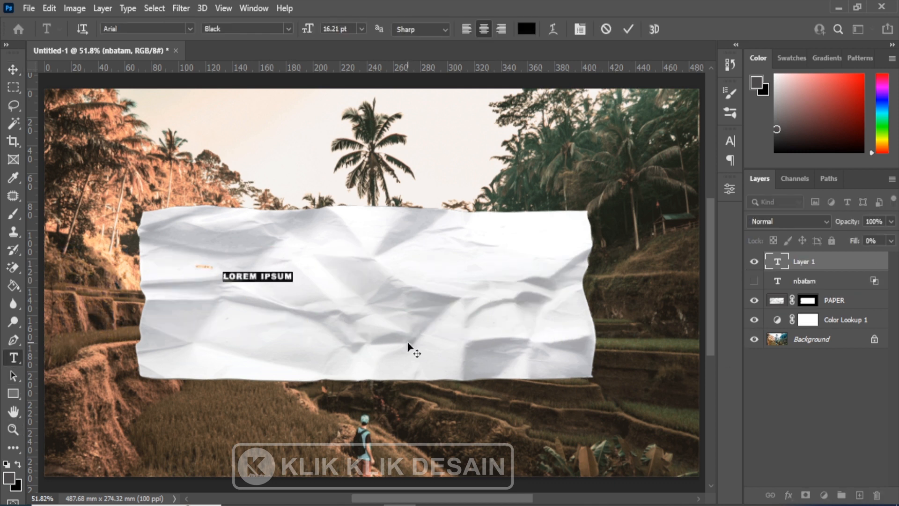
key(BackSpace)
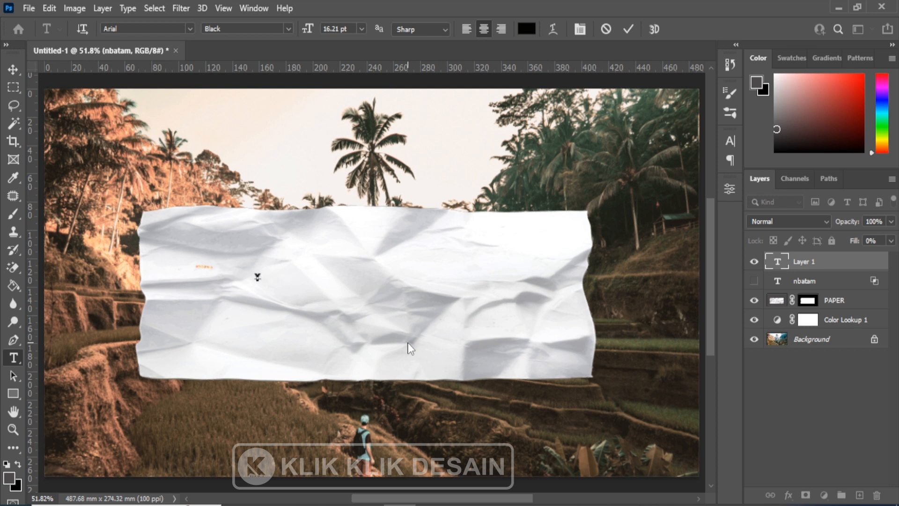
text(LOVE)
click(13, 69)
Scale the LOVE text up to about 1607% and center it on the torn paper.
key(ctrl+t)
drag(274, 268, 466, 216)
drag(396, 287, 490, 313)
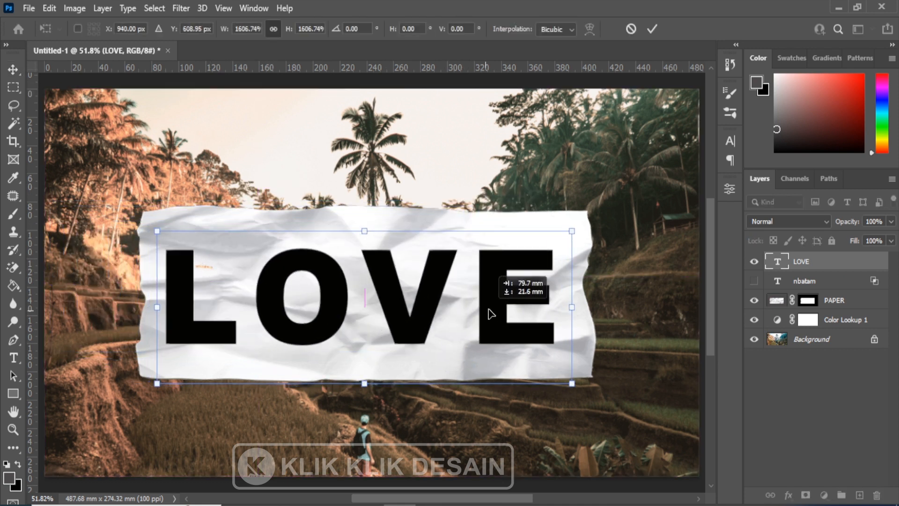
key(Return)
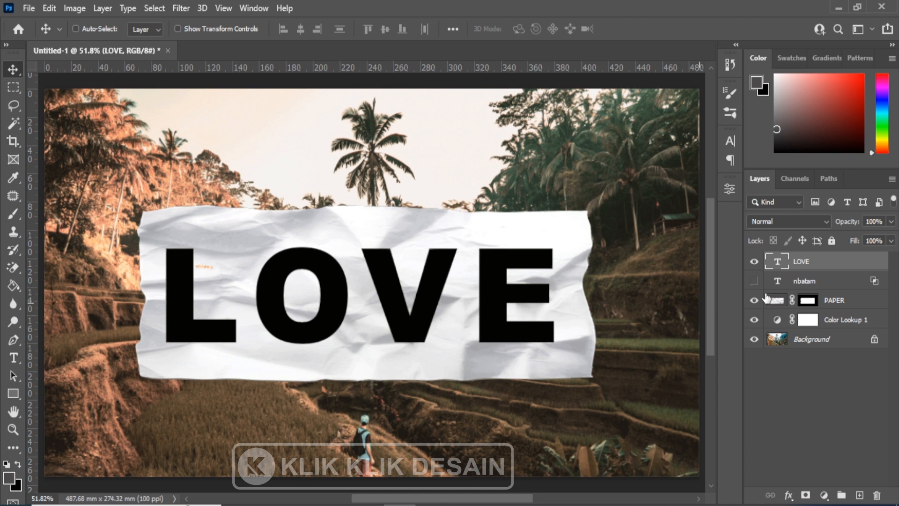
Set the LOVE layer's blending options to Shallow knockout and 0% fill opacity.
double_click(864, 265)
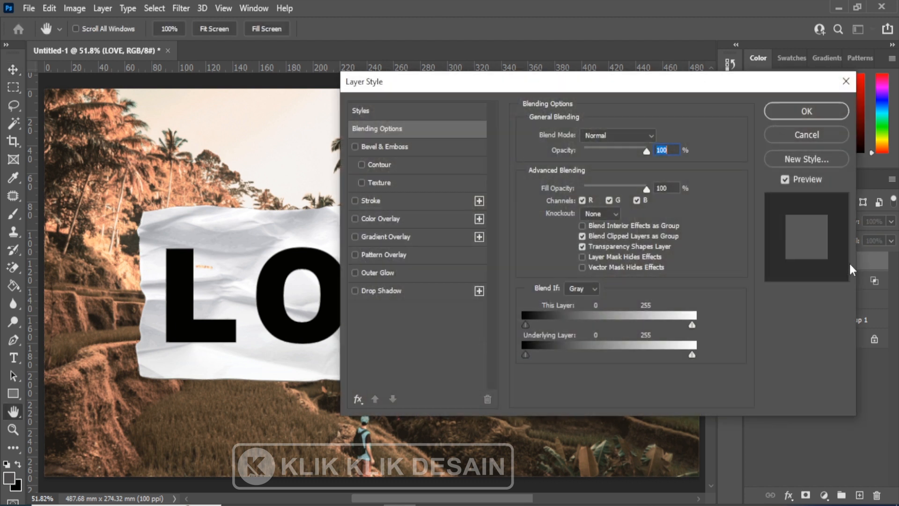
drag(578, 82, 644, 61)
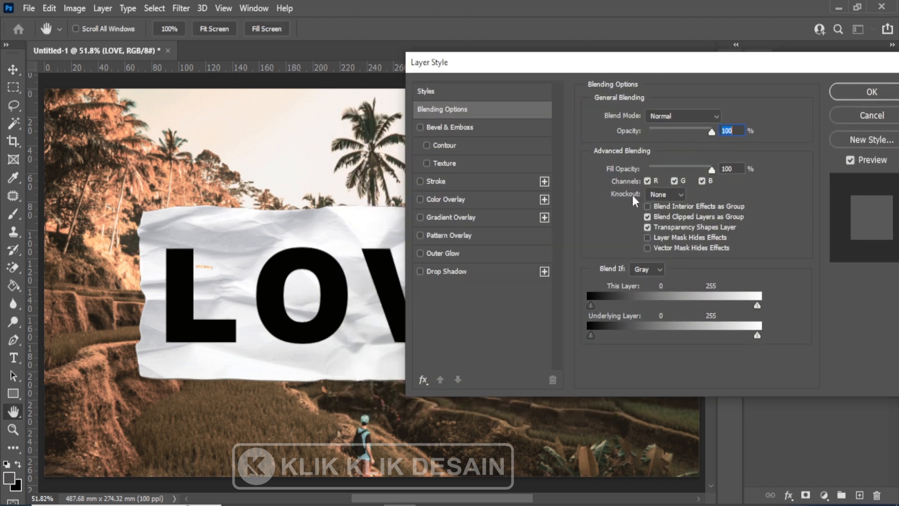
click(676, 193)
click(667, 215)
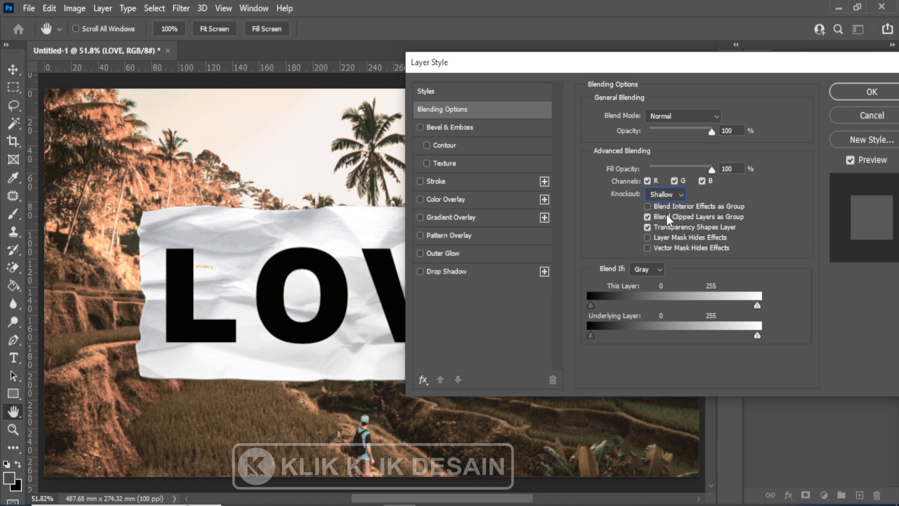
drag(712, 170, 637, 166)
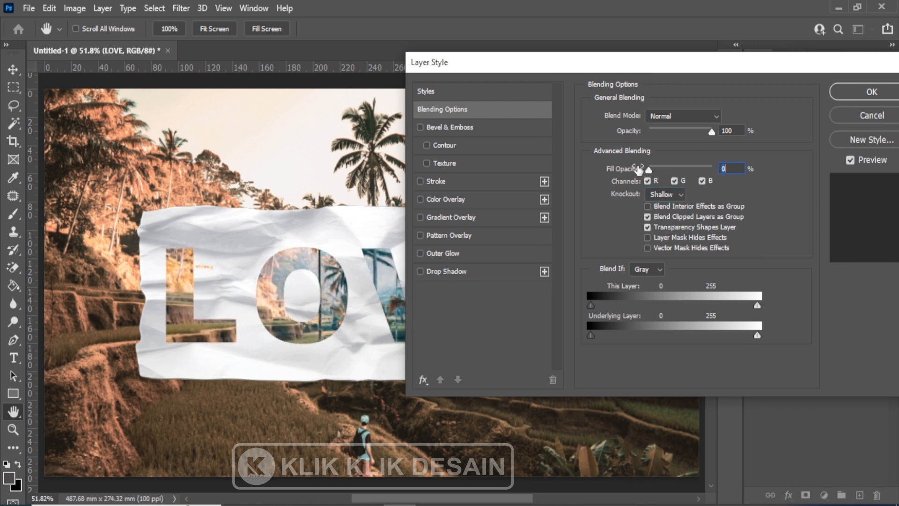
click(872, 92)
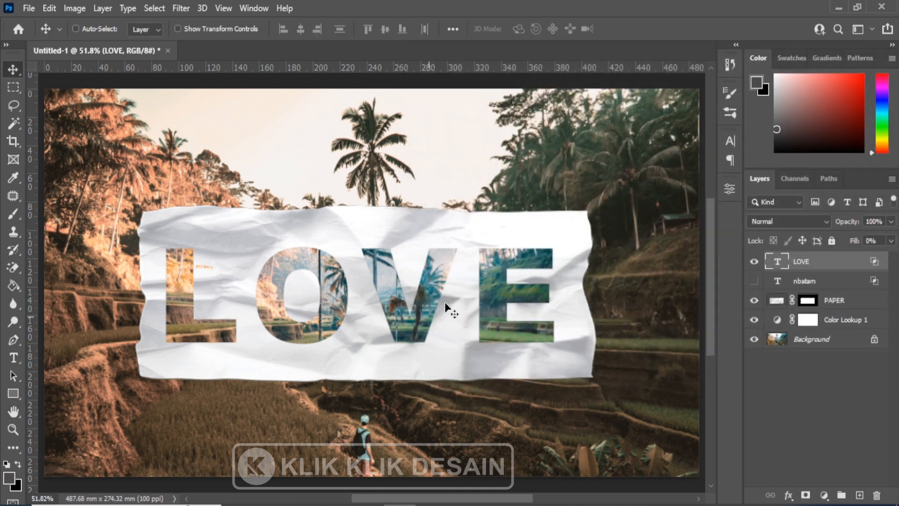
Select the LOVE and PAPER layers together and move them slightly up and right over the photo.
click(836, 305)
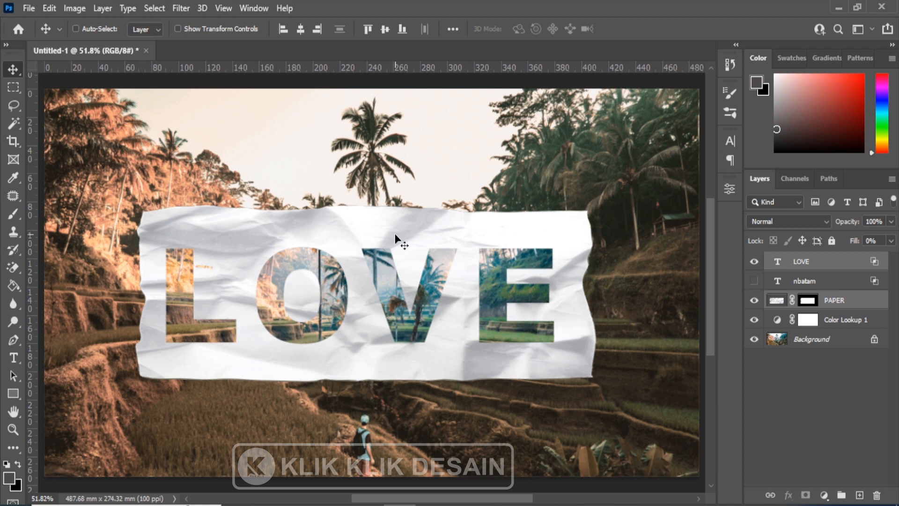
drag(376, 205, 407, 237)
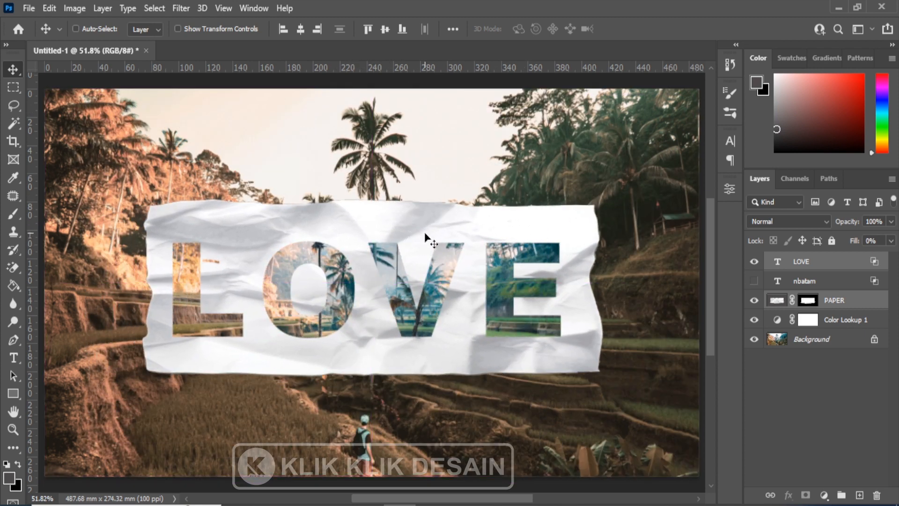